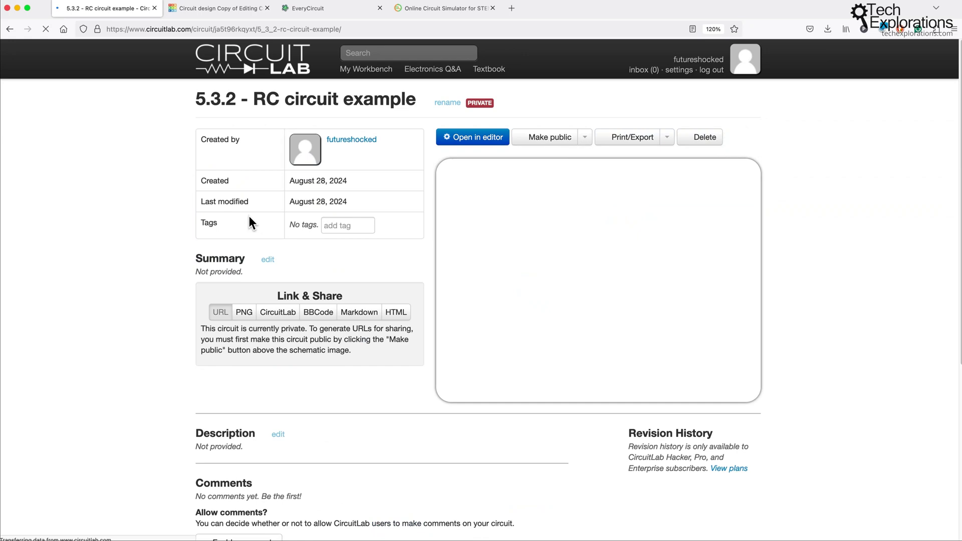
- Run a time-domain simulation of the RC circuit, plotting Cp voltage charging and resistor current decaying
click(485, 140)
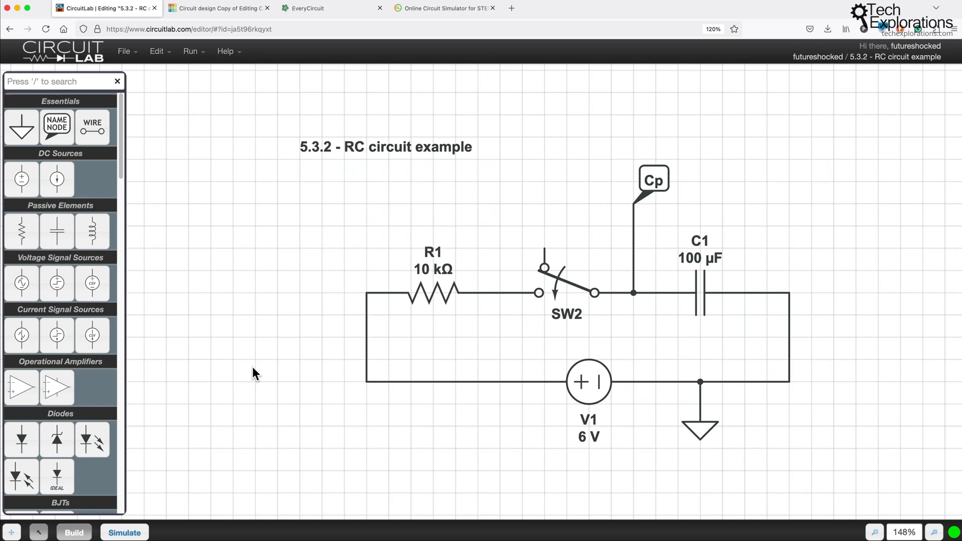
click(107, 532)
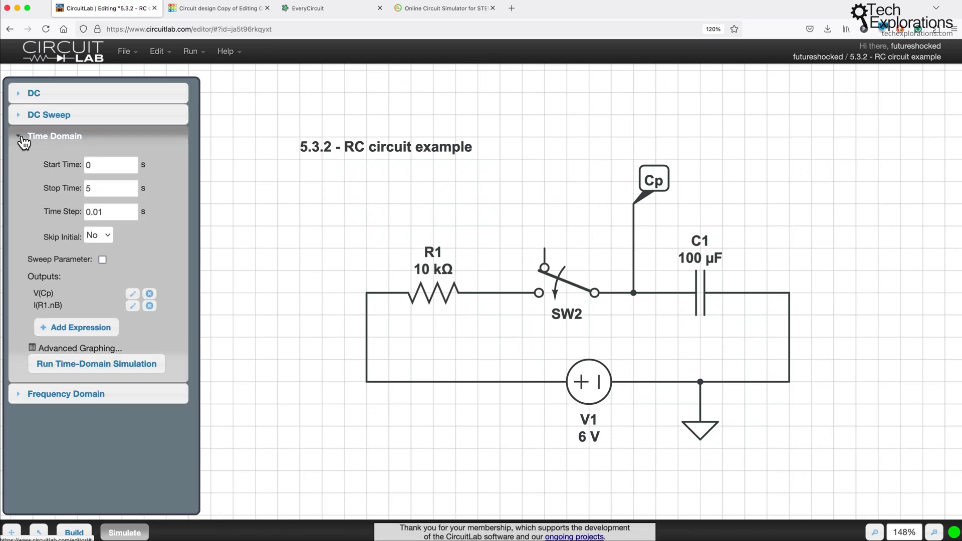
click(96, 364)
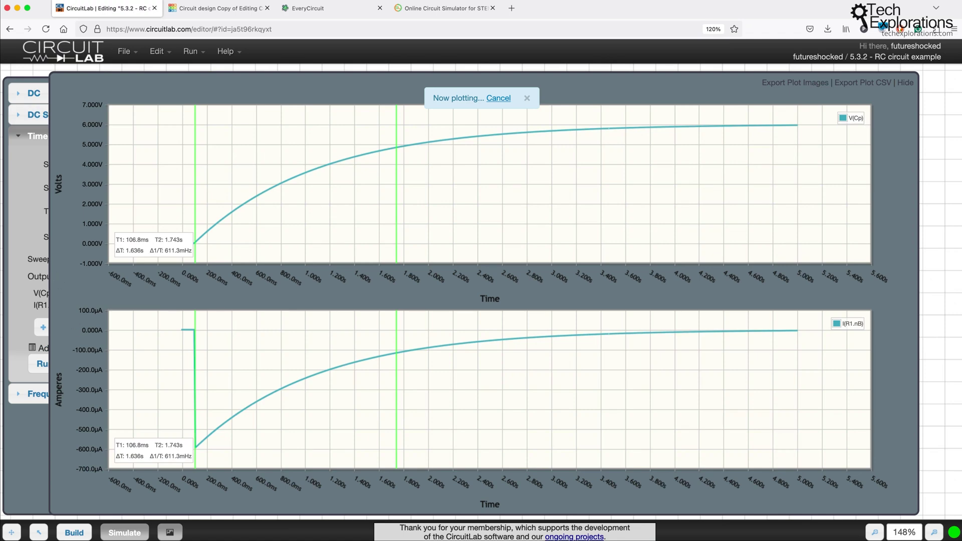
- Show the Tinkercad Arduino code beside the board, resistors and three LEDs
click(231, 12)
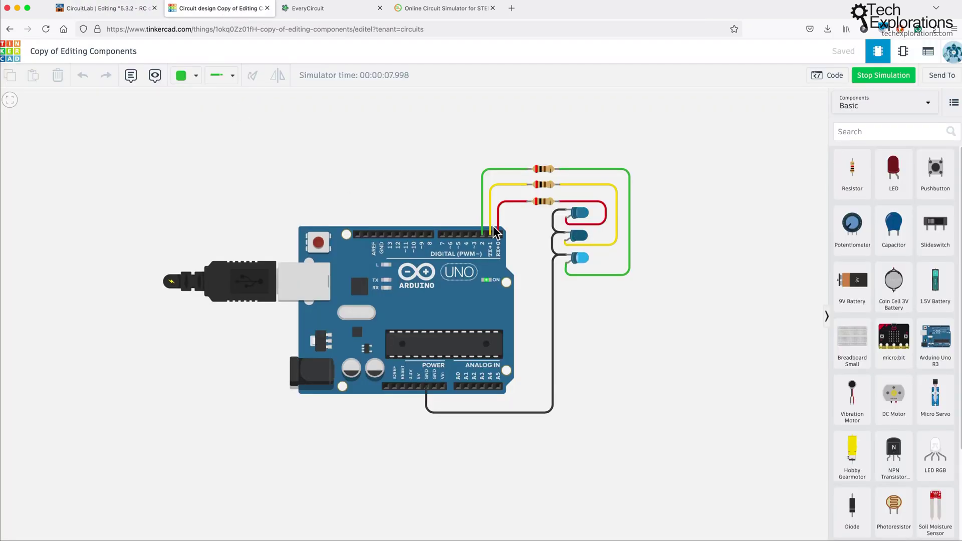
scroll(623, 241, up, 1)
scroll(620, 242, up, 2)
scroll(460, 259, up, 1)
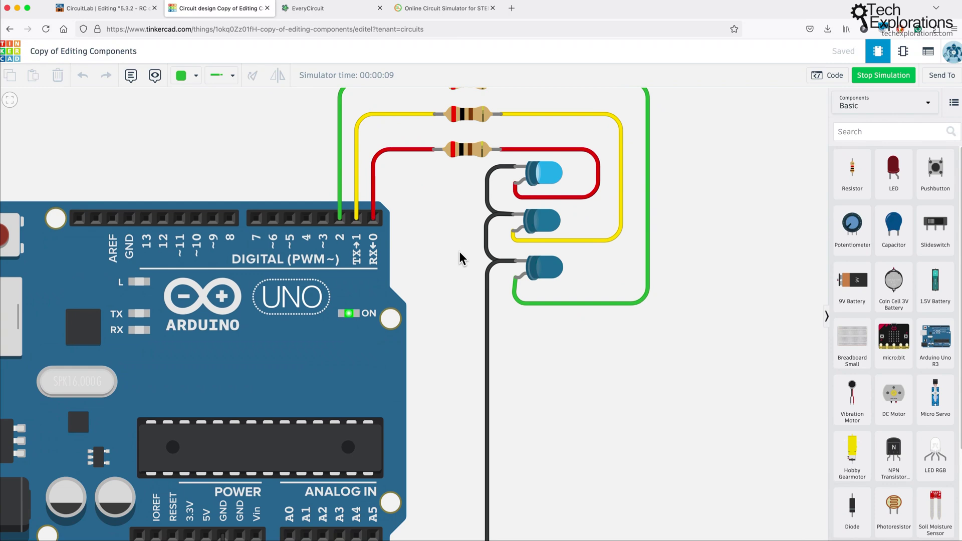
drag(460, 258, 616, 192)
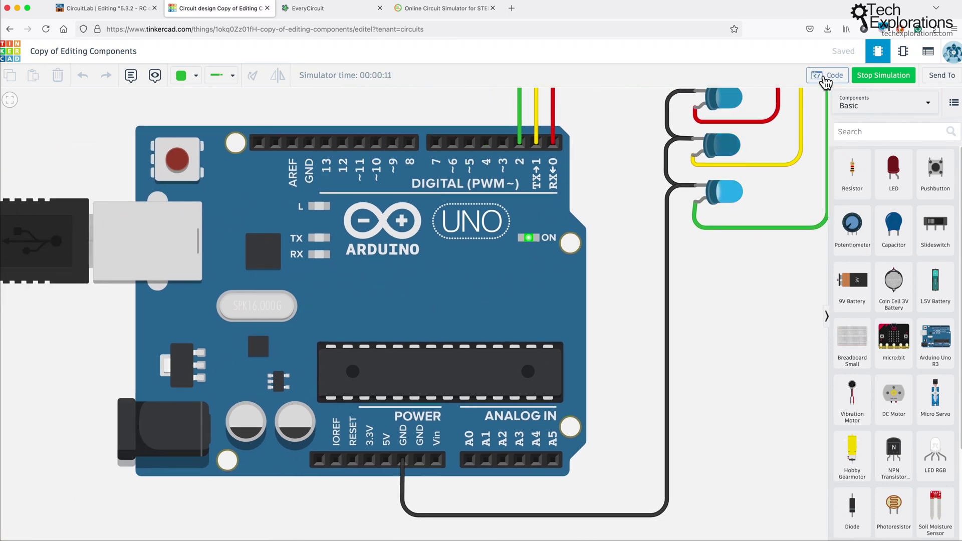
click(825, 77)
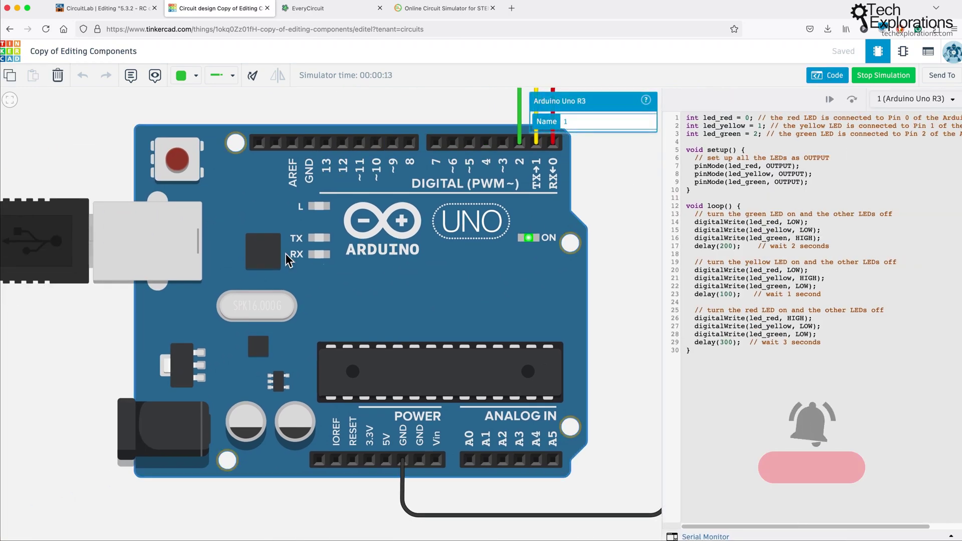
drag(629, 185, 369, 282)
- Flip the EveryCircuit LC tank's switch twice so the scope shows voltage dips
click(324, 9)
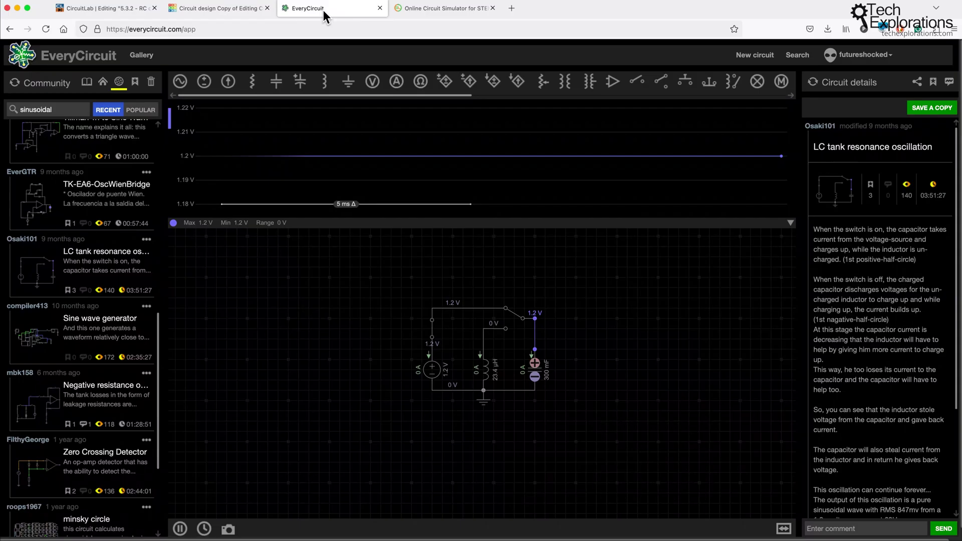
scroll(506, 331, up, 3)
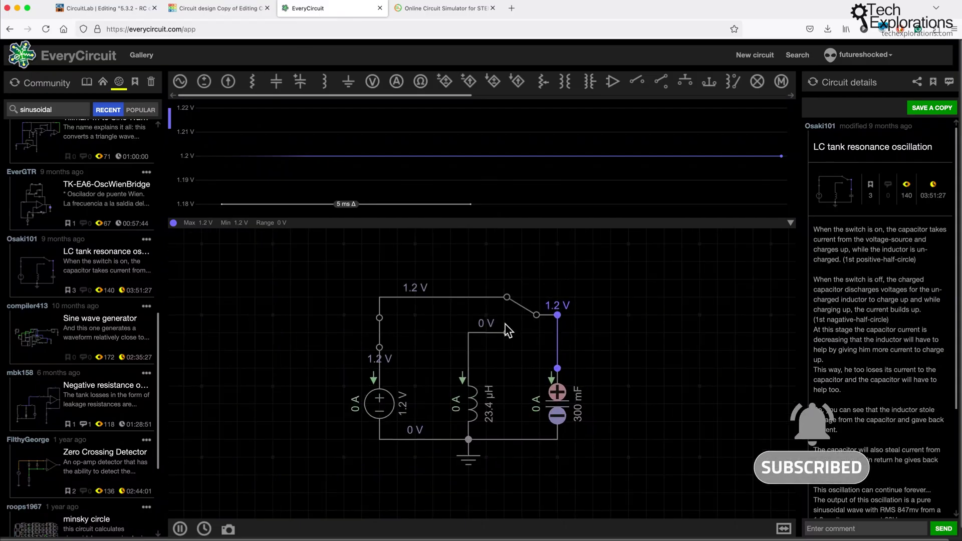
click(524, 317)
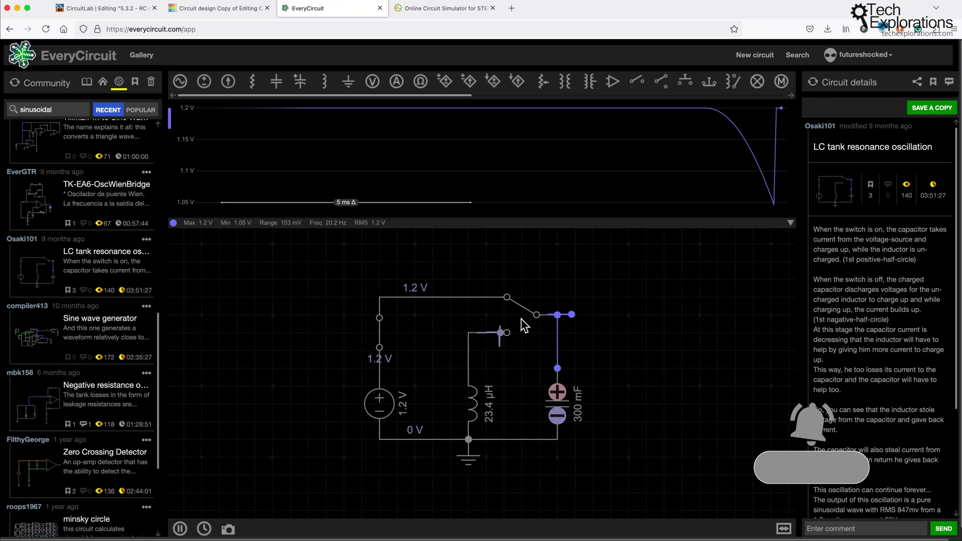
click(524, 323)
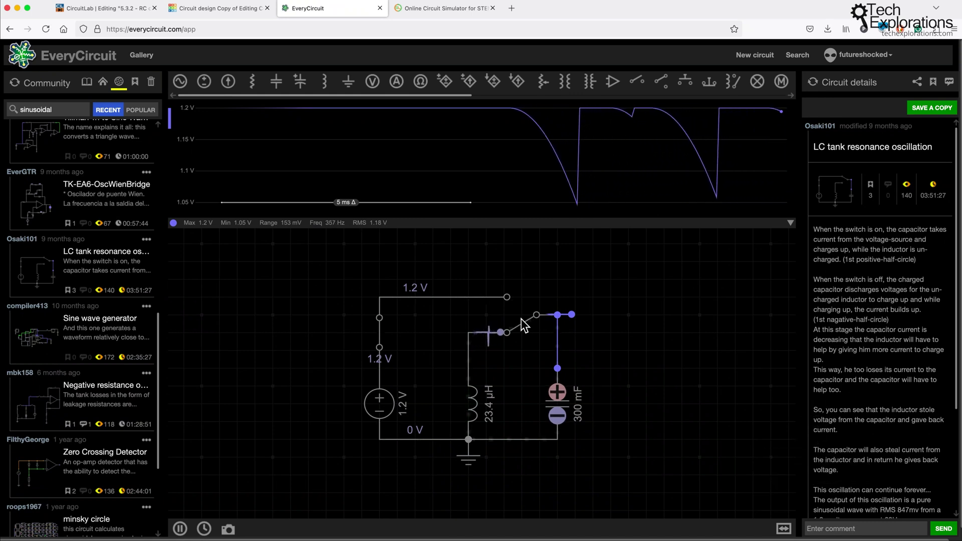
click(451, 9)
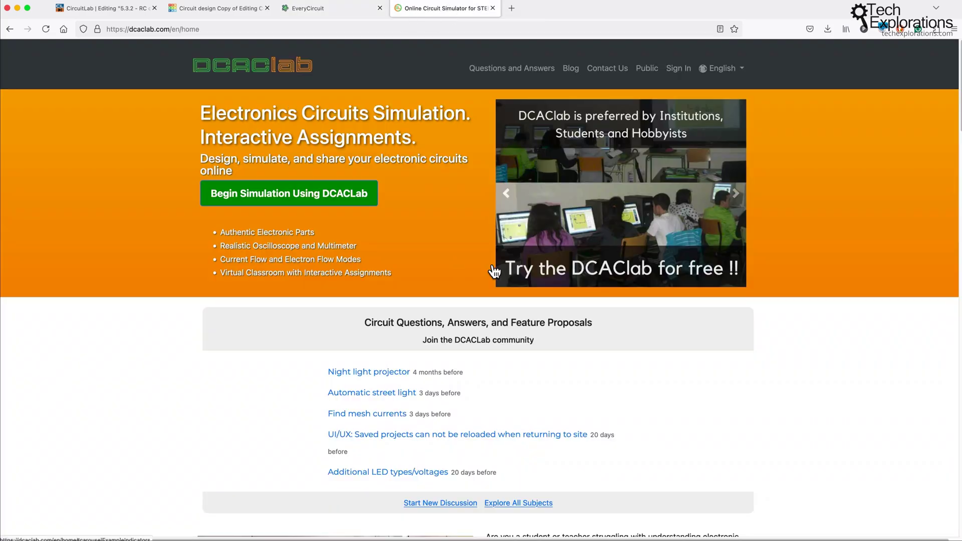